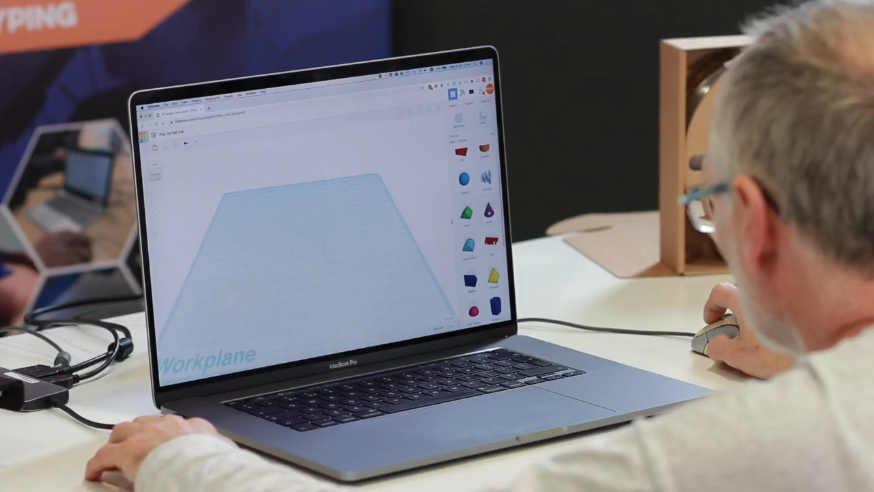
- Place a cone near the middle of the workplane and enlarge its base
{"action": "left_click_drag", "start_coordinate": [489, 210], "coordinate": [303, 249]}
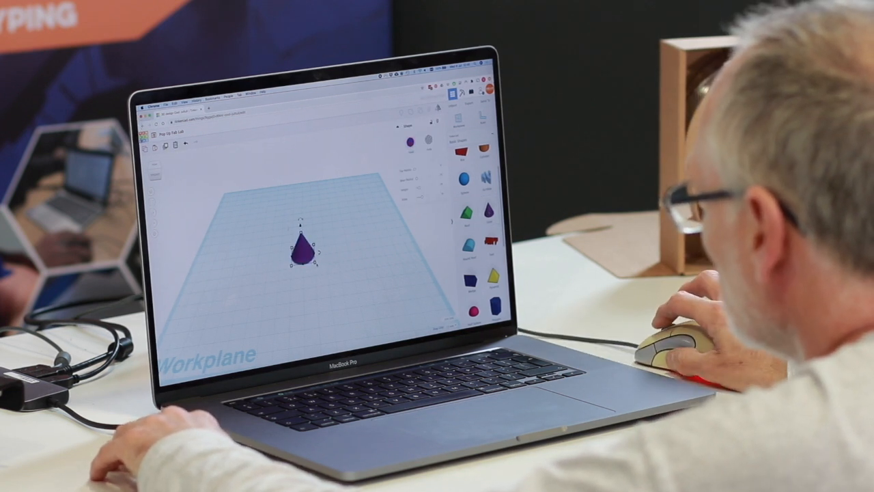
{"action": "mouse_move", "coordinate": [315, 263]}
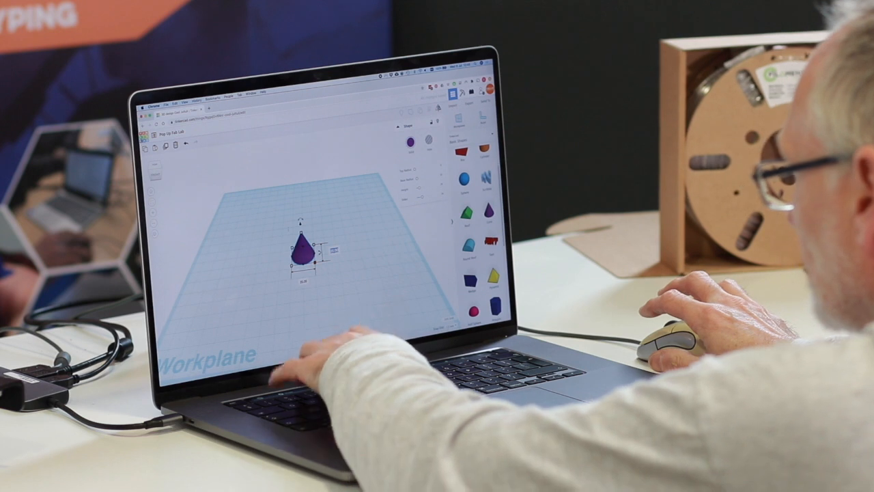
{"action": "left_click_drag", "start_coordinate": [315, 263], "coordinate": [317, 284]}
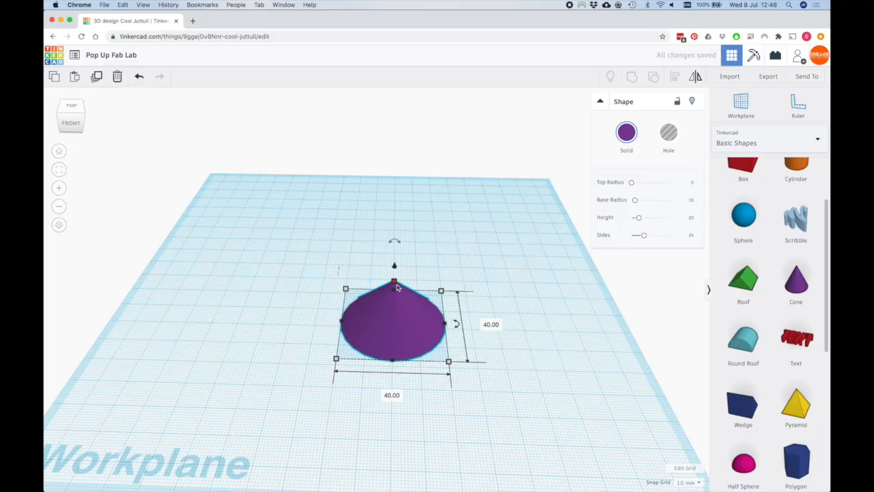
- Set the cone's height to 30 mm
{"action": "mouse_move", "coordinate": [394, 284]}
{"action": "left_click", "coordinate": [437, 302]}
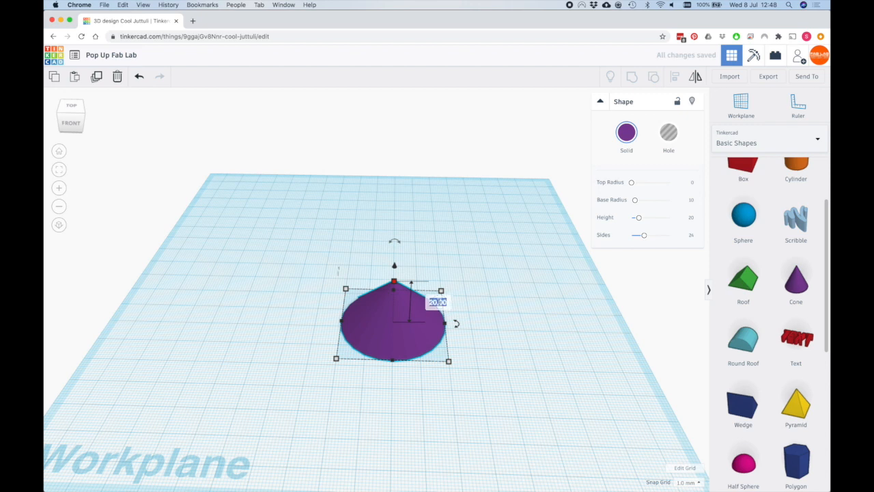
{"action": "type", "text": "30"}
{"action": "key", "text": "Return"}
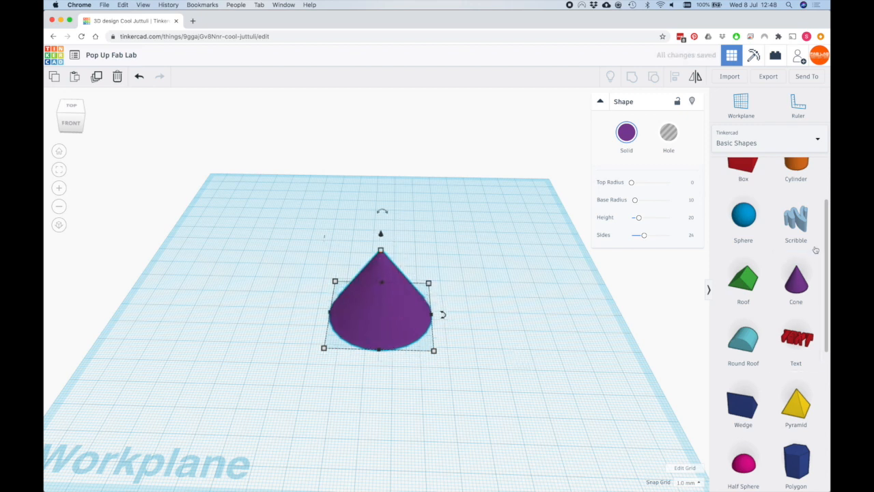
- Add a half sphere beside the cone and size it to 50 mm long, 50 mm wide and 30 mm high
{"action": "scroll", "coordinate": [828, 272], "scroll_direction": "down", "scroll_amount": 2}
{"action": "scroll", "coordinate": [828, 272], "scroll_direction": "down", "scroll_amount": 3}
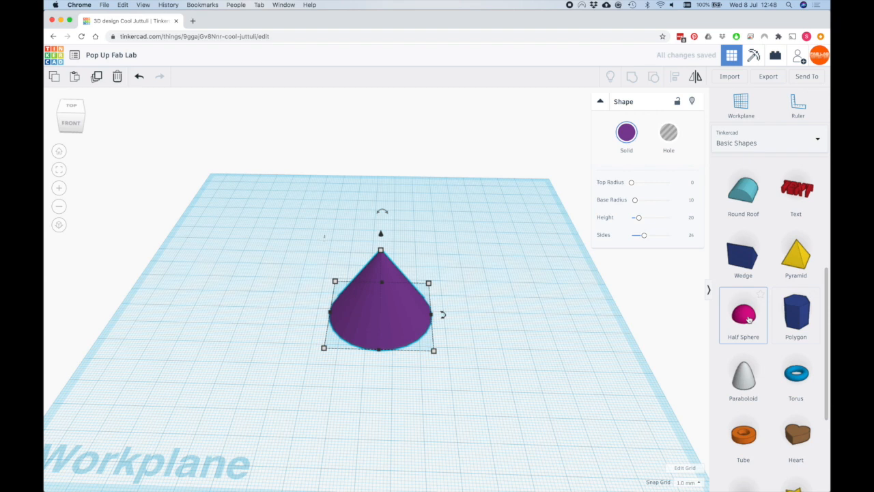
{"action": "left_click_drag", "start_coordinate": [745, 317], "coordinate": [523, 347]}
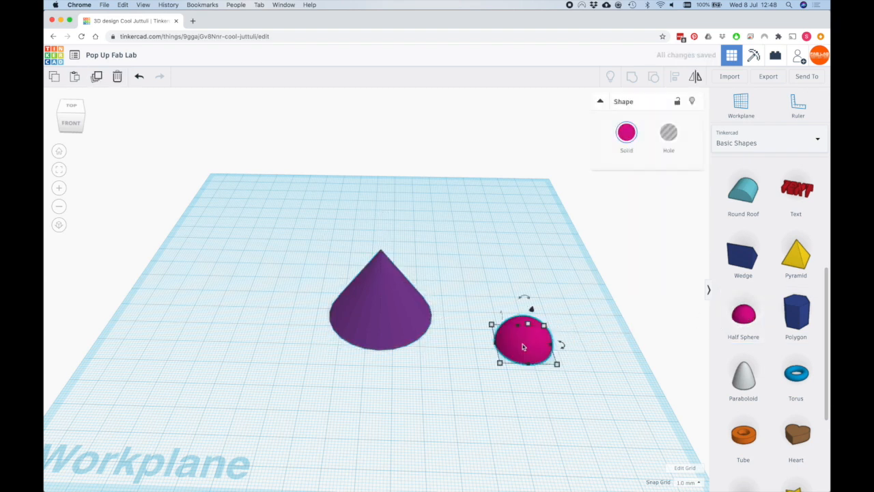
{"action": "mouse_move", "coordinate": [557, 365]}
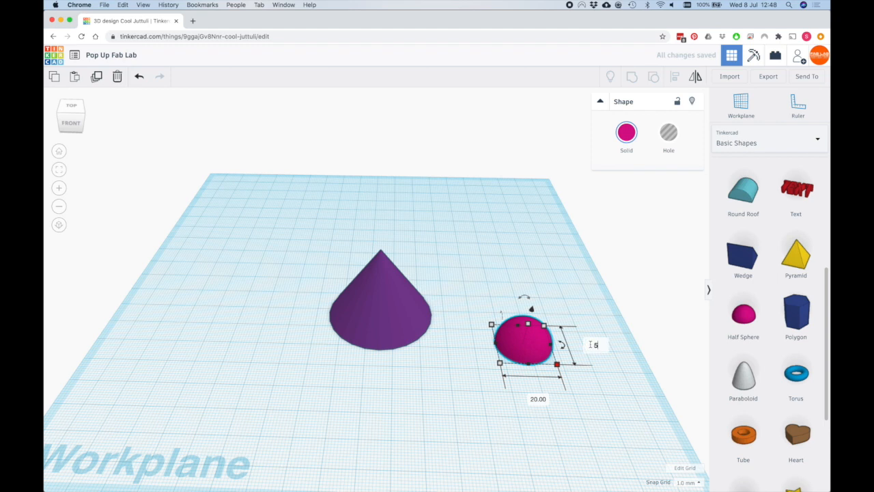
{"action": "key", "text": "Return"}
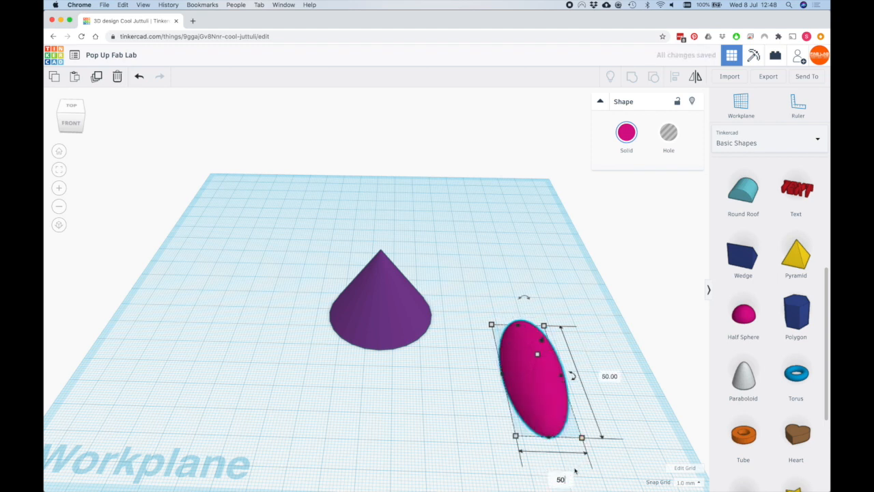
{"action": "key", "text": "Return"}
{"action": "mouse_move", "coordinate": [585, 359]}
{"action": "left_click", "coordinate": [620, 368]}
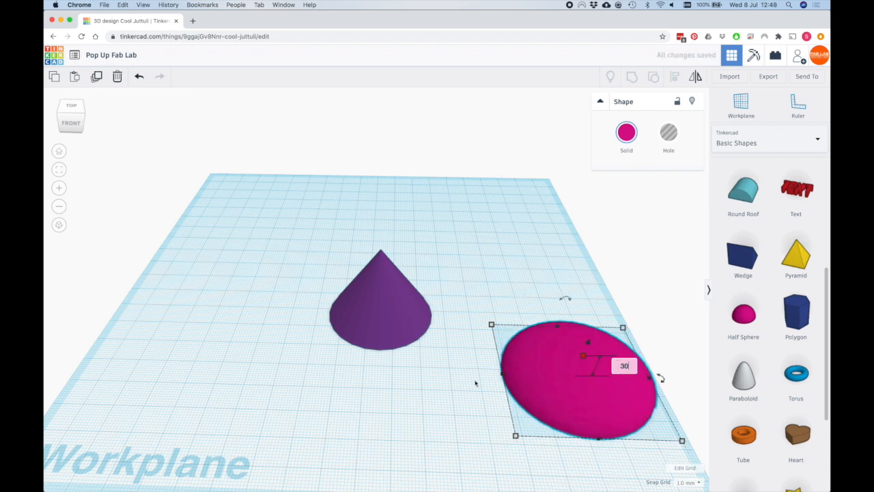
{"action": "type", "text": "30"}
{"action": "key", "text": "Return"}
- Turn the half sphere upside down so its flat face points up, and move it closer to the cone
{"action": "left_click_drag", "start_coordinate": [564, 355], "coordinate": [529, 328]}
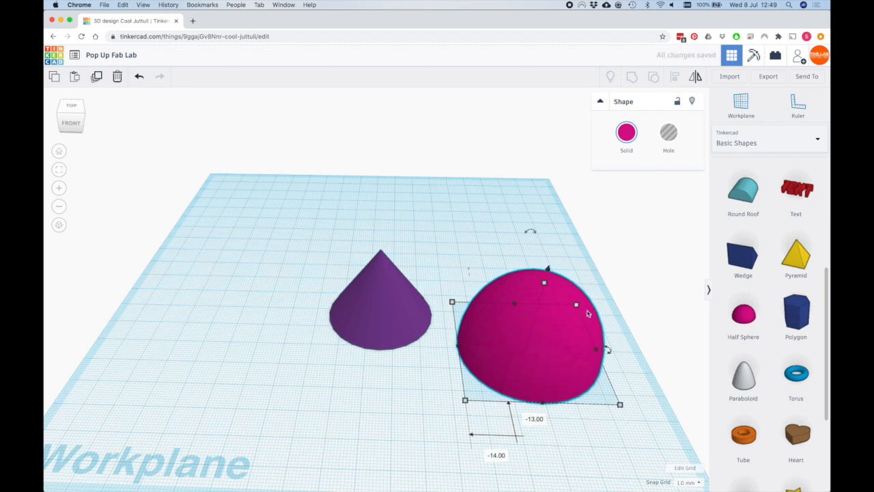
{"action": "mouse_move", "coordinate": [533, 233]}
{"action": "left_click_drag", "start_coordinate": [532, 233], "coordinate": [517, 307]}
{"action": "left_click", "coordinate": [437, 354]}
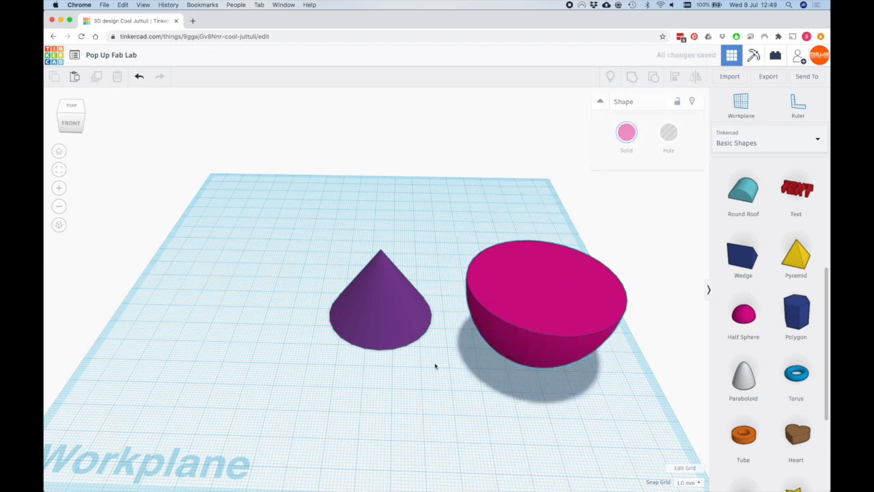
{"action": "left_click", "coordinate": [558, 317]}
{"action": "left_click_drag", "start_coordinate": [558, 317], "coordinate": [532, 259]}
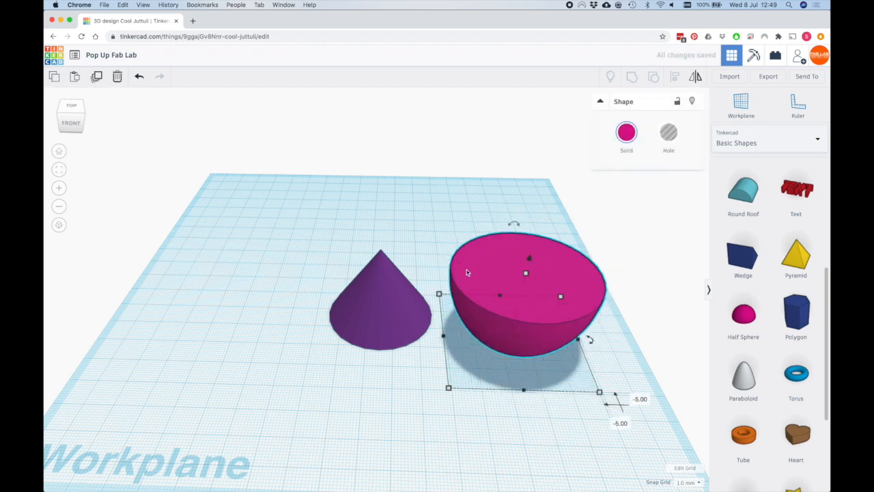
- Duplicate the half sphere in place and make the copy slightly smaller in length and width
{"action": "left_click", "coordinate": [504, 258]}
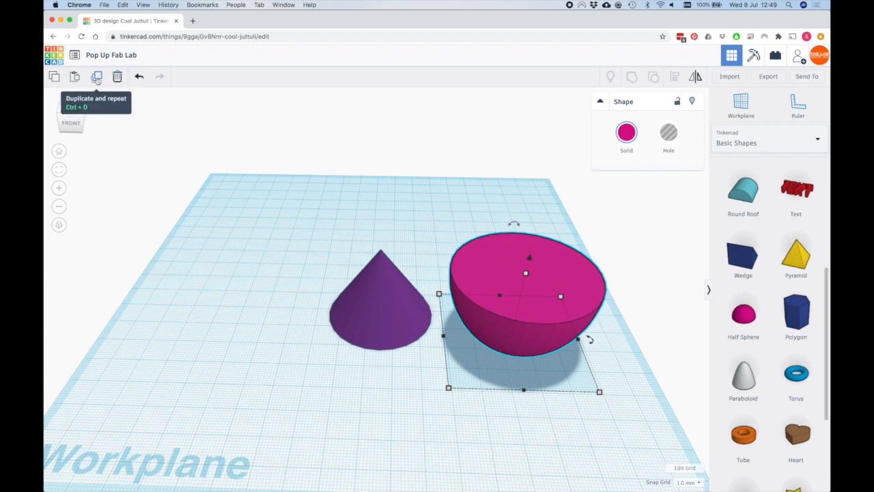
{"action": "left_click", "coordinate": [97, 79]}
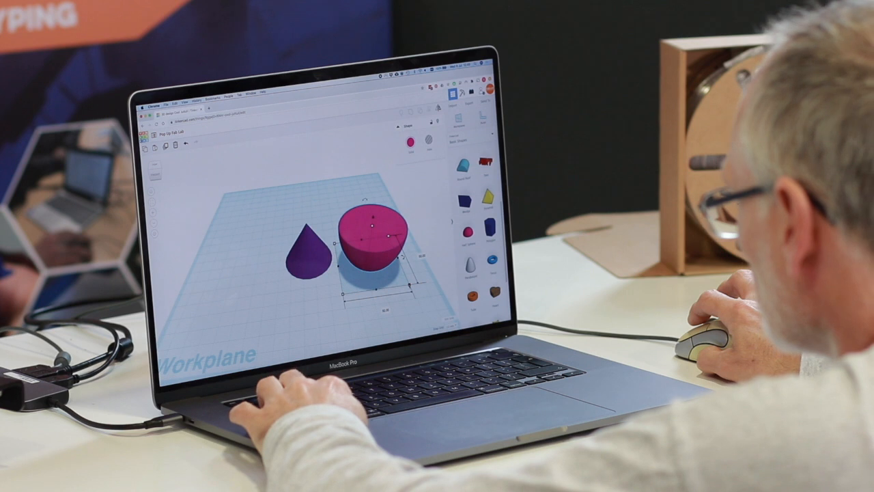
{"action": "left_click_drag", "start_coordinate": [409, 284], "coordinate": [400, 279], "text": "shift"}
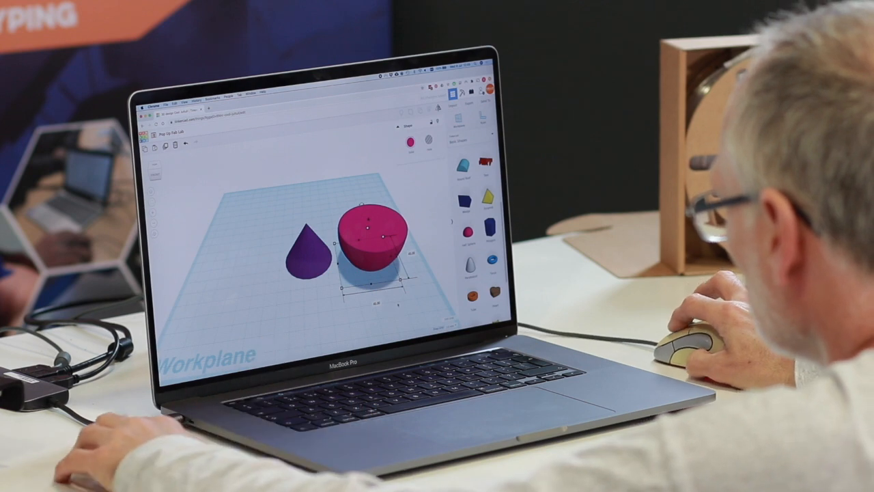
- Align the two half spheres so their flat faces are level and both are centred in the two horizontal directions
{"action": "left_click", "coordinate": [334, 206]}
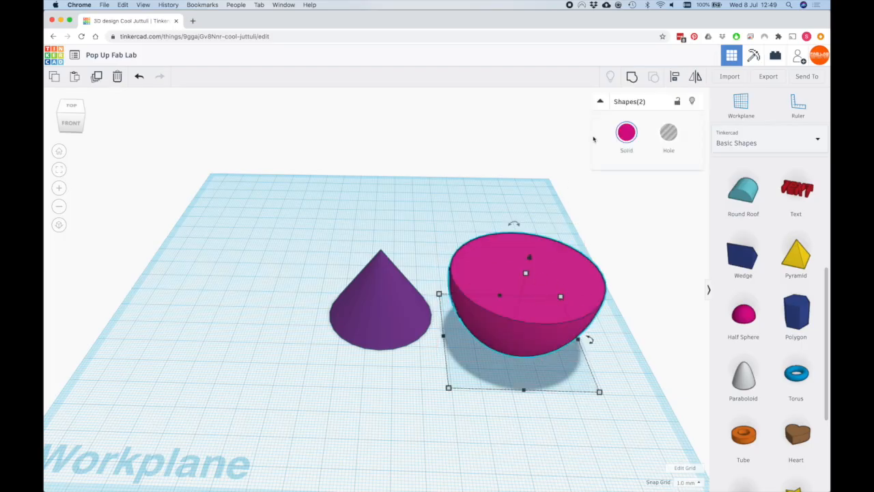
{"action": "left_click", "coordinate": [674, 78]}
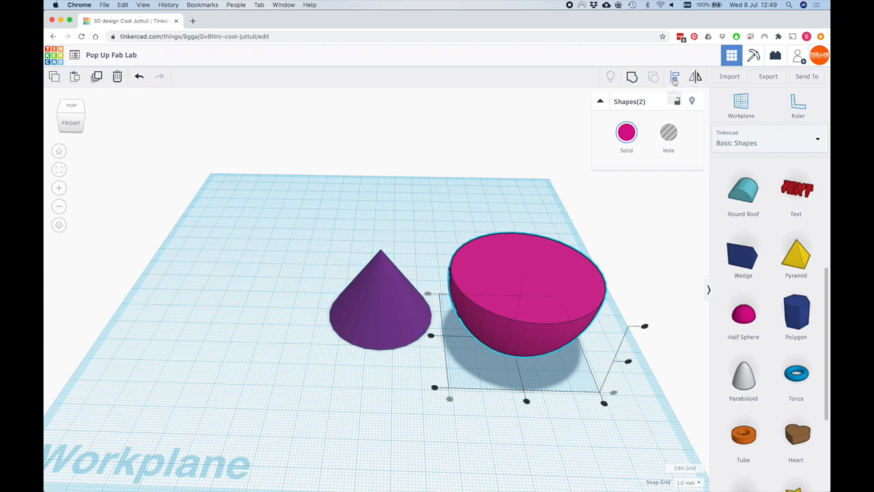
{"action": "left_click", "coordinate": [644, 327]}
{"action": "left_click", "coordinate": [526, 402]}
{"action": "left_click", "coordinate": [431, 336]}
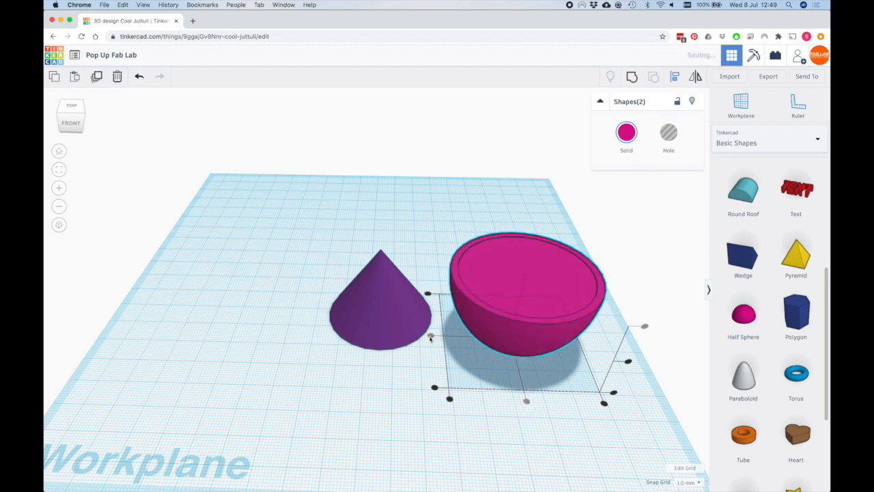
- Turn the smaller inner half sphere into a hole
{"action": "left_click", "coordinate": [493, 327]}
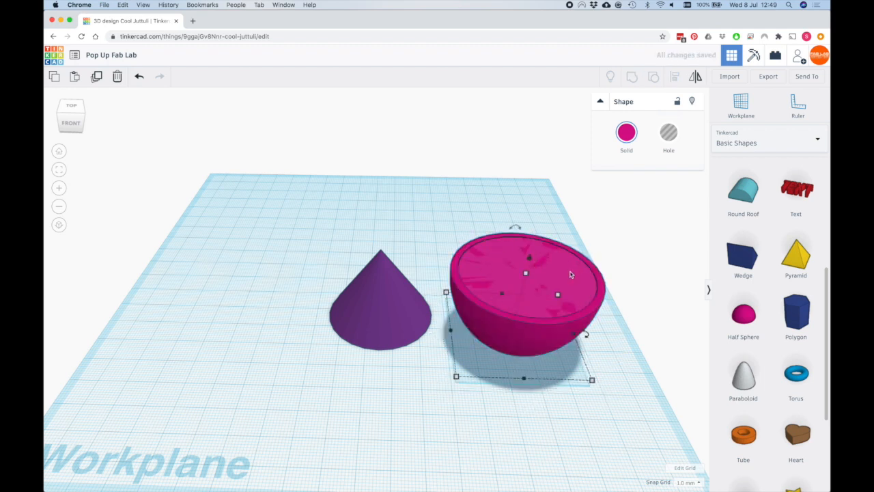
{"action": "left_click_drag", "start_coordinate": [449, 188], "coordinate": [595, 357]}
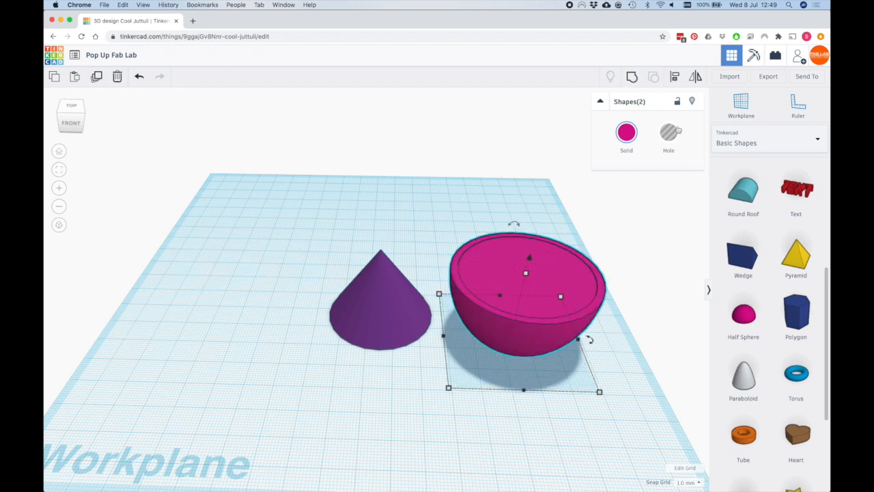
{"action": "left_click", "coordinate": [533, 256]}
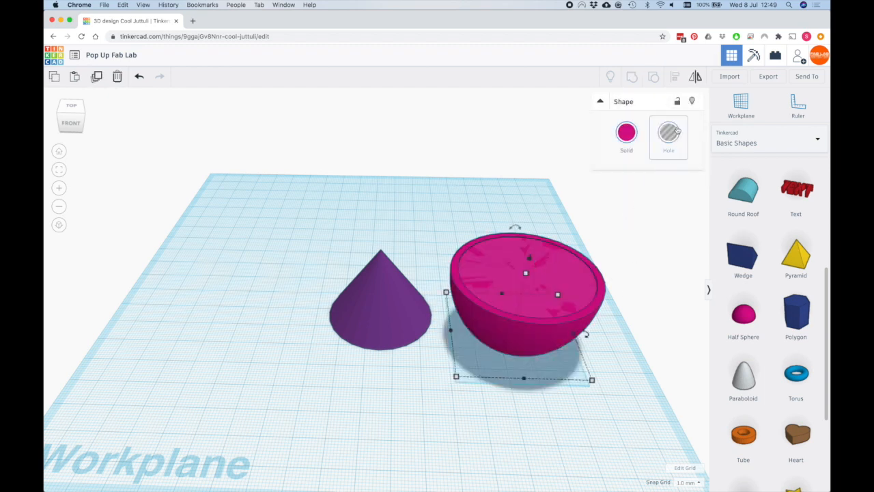
{"action": "left_click", "coordinate": [669, 132]}
{"action": "left_click", "coordinate": [606, 315]}
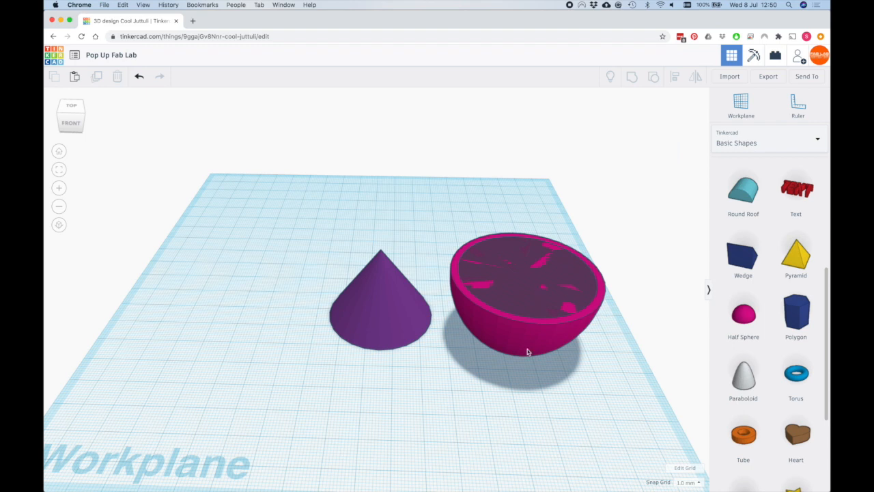
- Move the half sphere and its hole together over the cone, 10 mm above the workplane
{"action": "left_click_drag", "start_coordinate": [447, 217], "coordinate": [579, 345]}
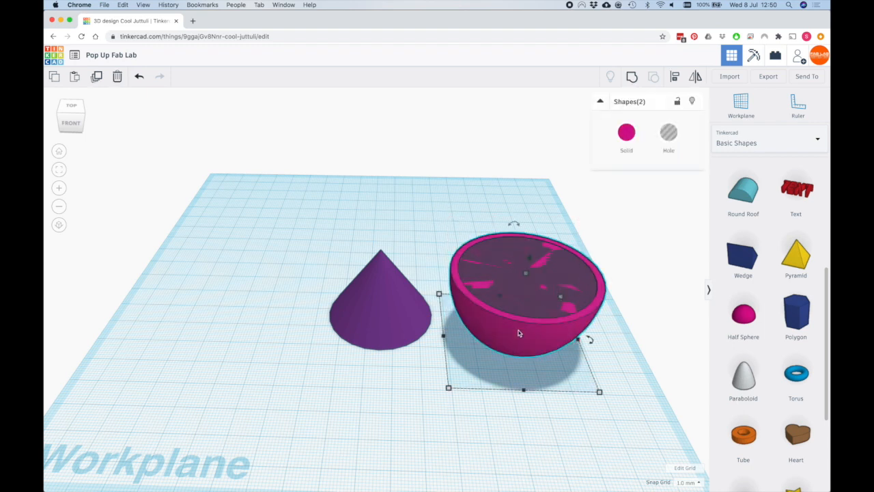
{"action": "left_click_drag", "start_coordinate": [532, 260], "coordinate": [537, 185]}
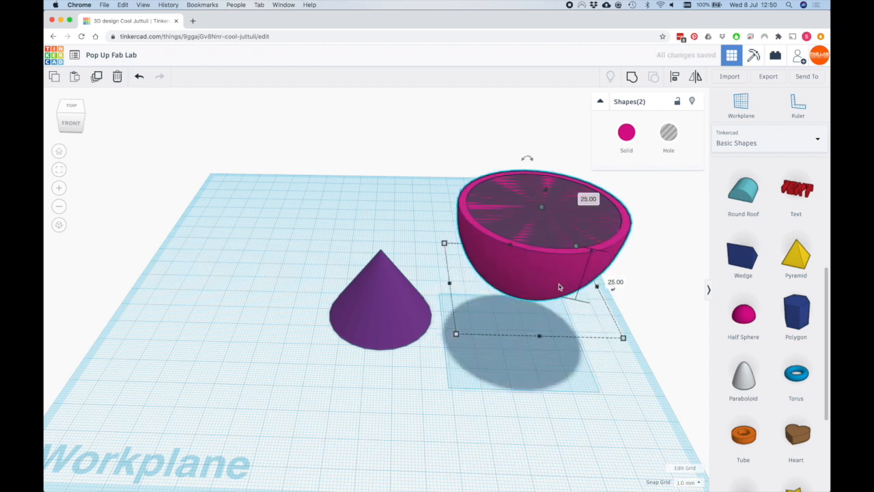
{"action": "left_click_drag", "start_coordinate": [565, 276], "coordinate": [387, 242]}
{"action": "right_click_drag", "start_coordinate": [494, 289], "coordinate": [331, 269]}
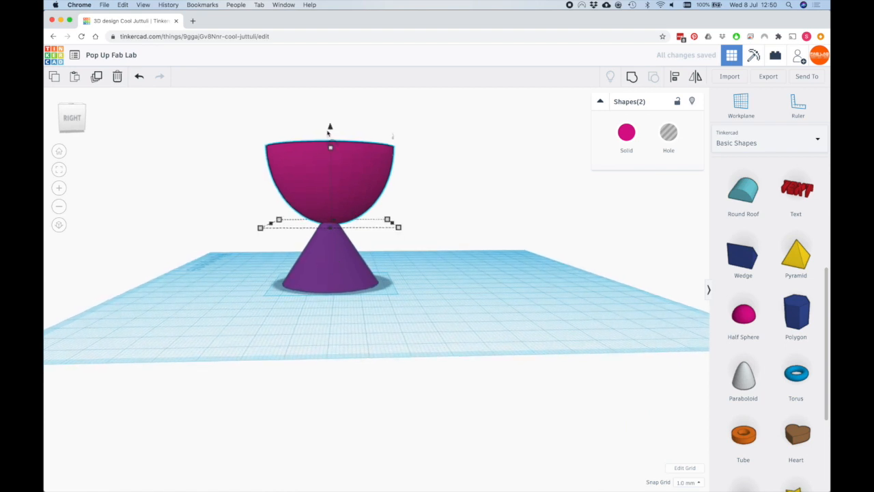
{"action": "left_click_drag", "start_coordinate": [329, 127], "coordinate": [321, 170]}
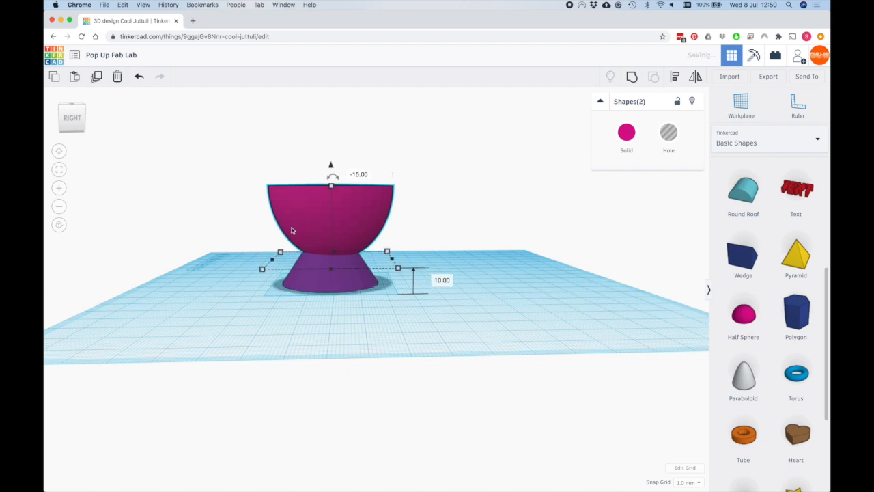
- Align both half spheres to the cone as the fixed reference, centred in the two horizontal directions
{"action": "right_click_drag", "start_coordinate": [229, 297], "coordinate": [425, 358]}
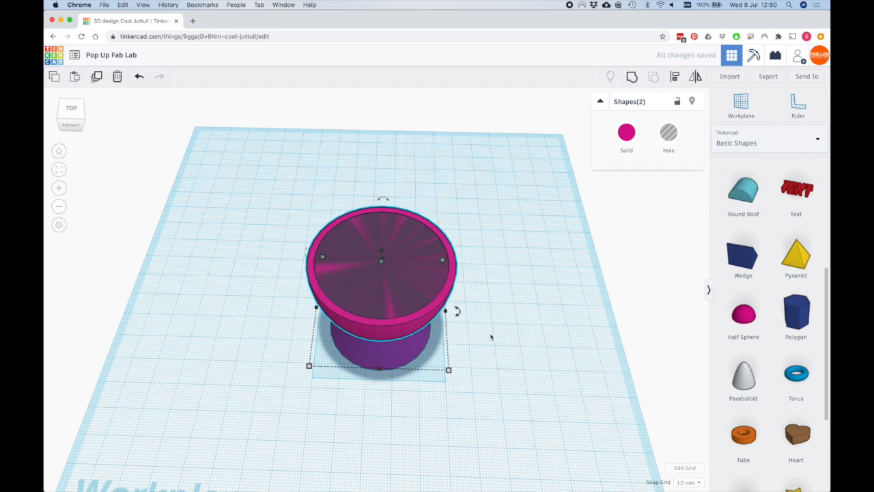
{"action": "left_click_drag", "start_coordinate": [275, 380], "coordinate": [454, 404]}
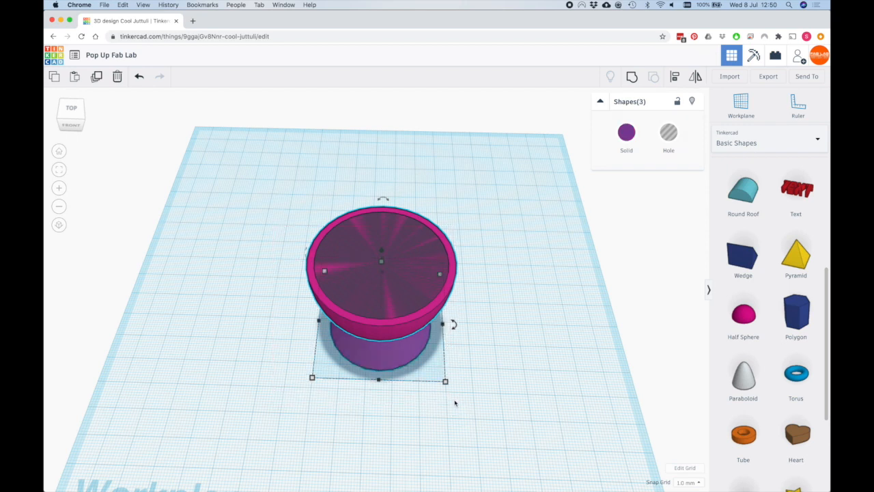
{"action": "left_click", "coordinate": [676, 79]}
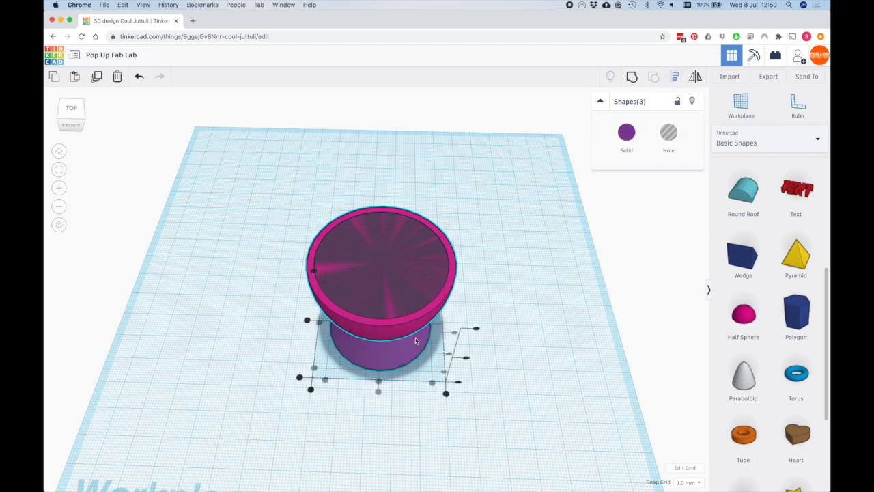
{"action": "left_click", "coordinate": [387, 361]}
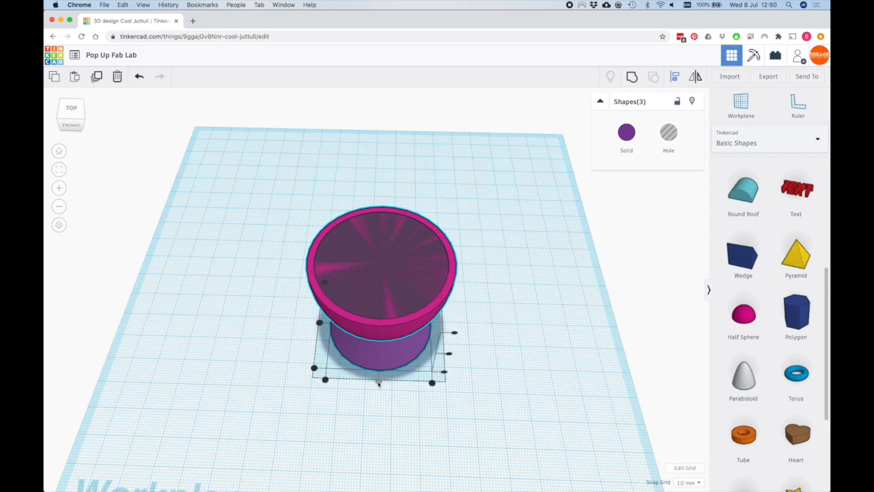
{"action": "left_click", "coordinate": [378, 382]}
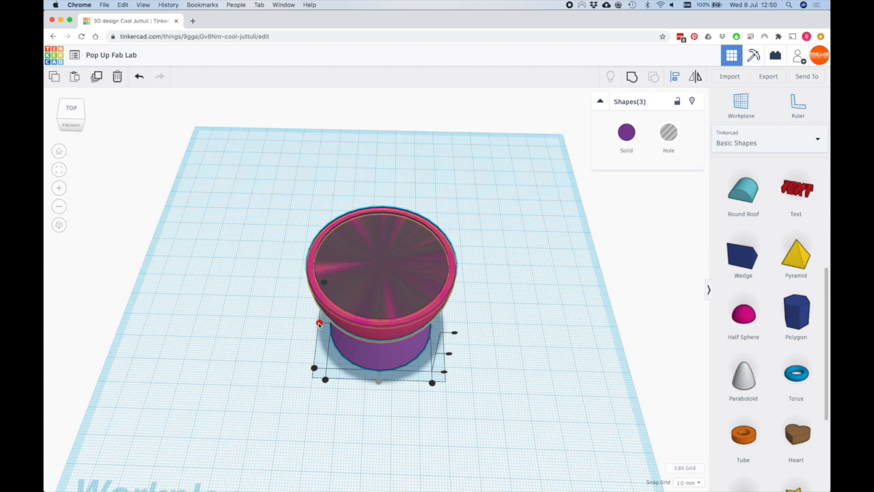
{"action": "left_click", "coordinate": [318, 324]}
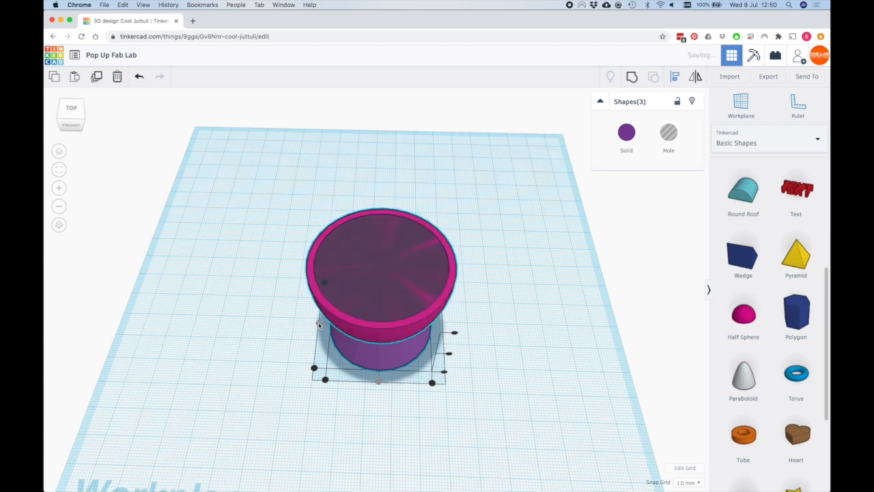
{"action": "left_click", "coordinate": [499, 382]}
- Group the cone, half sphere and hole into a single hollow cup
{"action": "right_click_drag", "start_coordinate": [503, 380], "coordinate": [274, 187]}
{"action": "left_click_drag", "start_coordinate": [274, 187], "coordinate": [501, 387]}
{"action": "right_click_drag", "start_coordinate": [504, 381], "coordinate": [484, 347]}
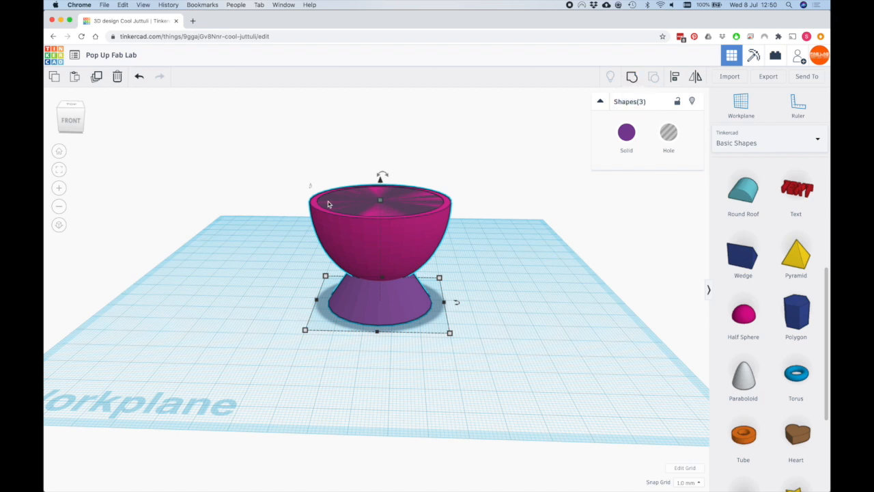
{"action": "left_click", "coordinate": [631, 77]}
{"action": "right_click_drag", "start_coordinate": [494, 238], "coordinate": [406, 205]}
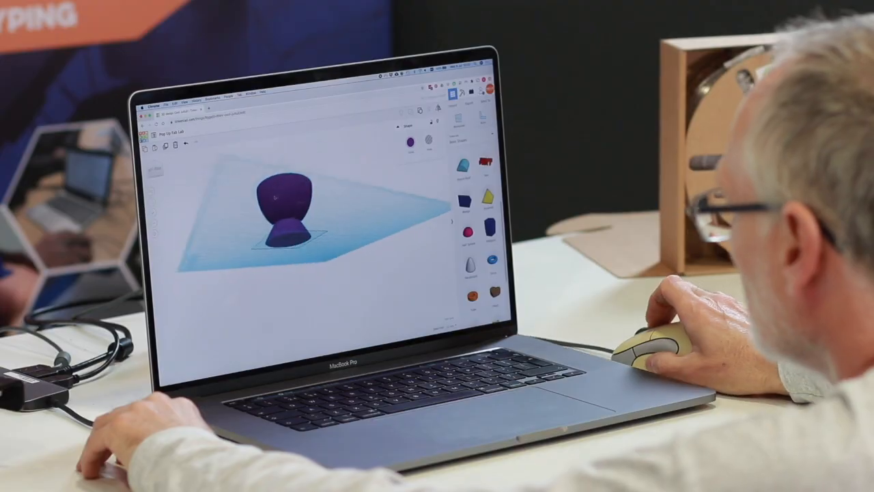
{"action": "right_click_drag", "start_coordinate": [275, 198], "coordinate": [369, 229]}
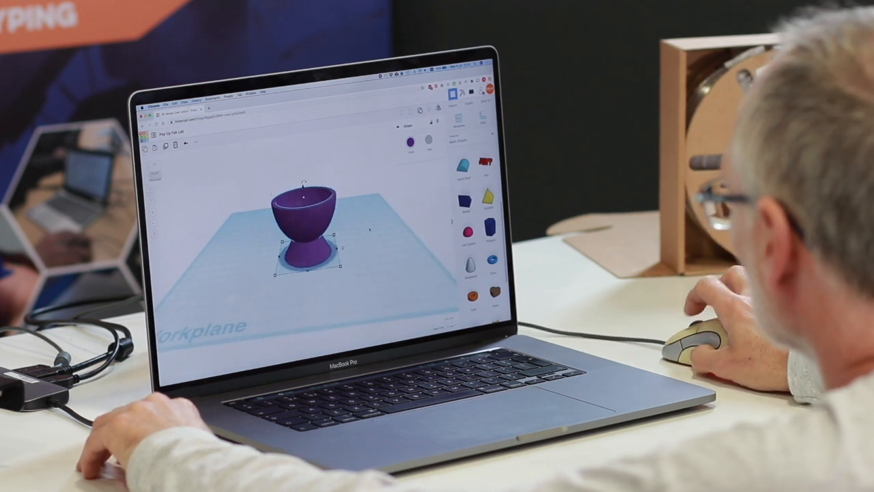
{"action": "left_click", "coordinate": [362, 232]}
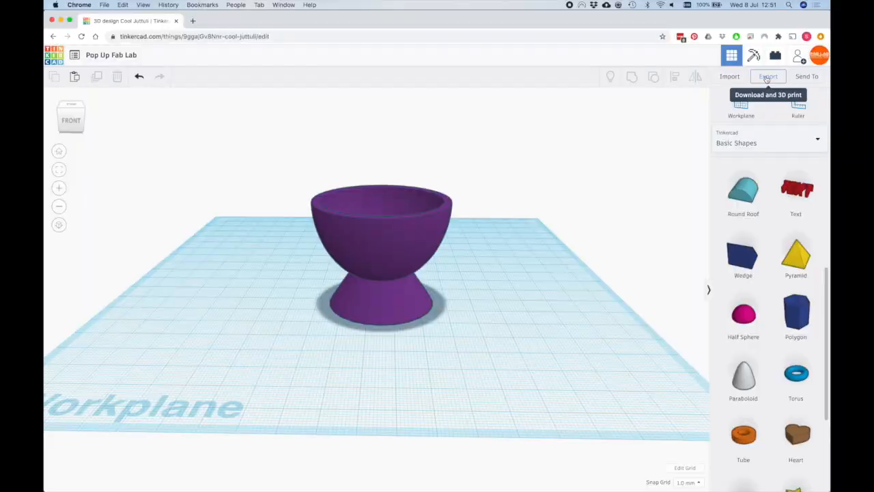
- Export everything in the design as an STL file and switch to Ultimaker Cura
{"action": "left_click", "coordinate": [766, 75]}
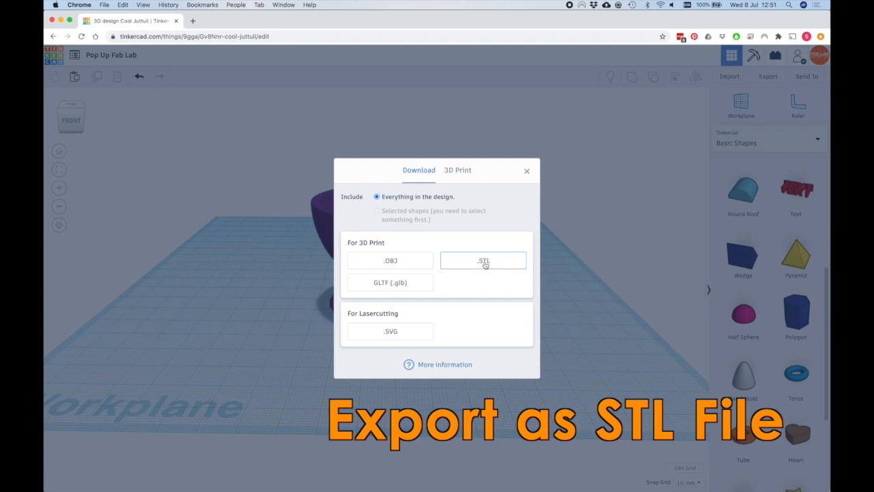
{"action": "left_click", "coordinate": [485, 263]}
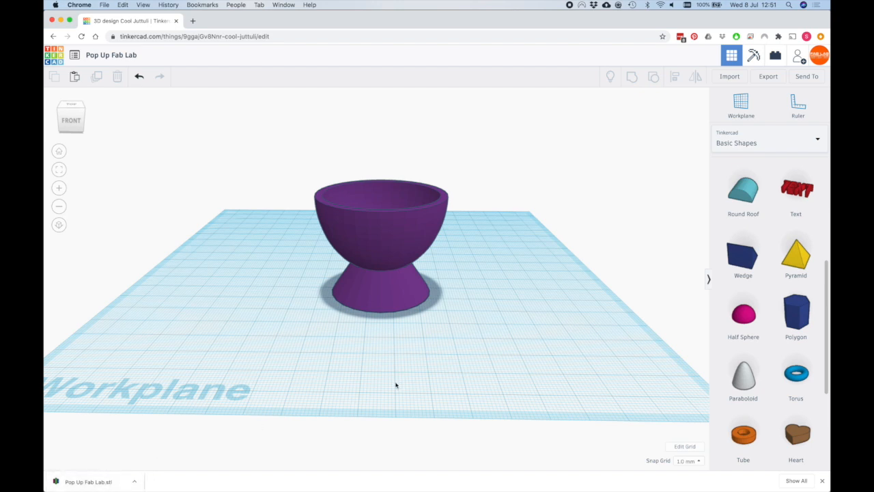
{"action": "mouse_move", "coordinate": [623, 486]}
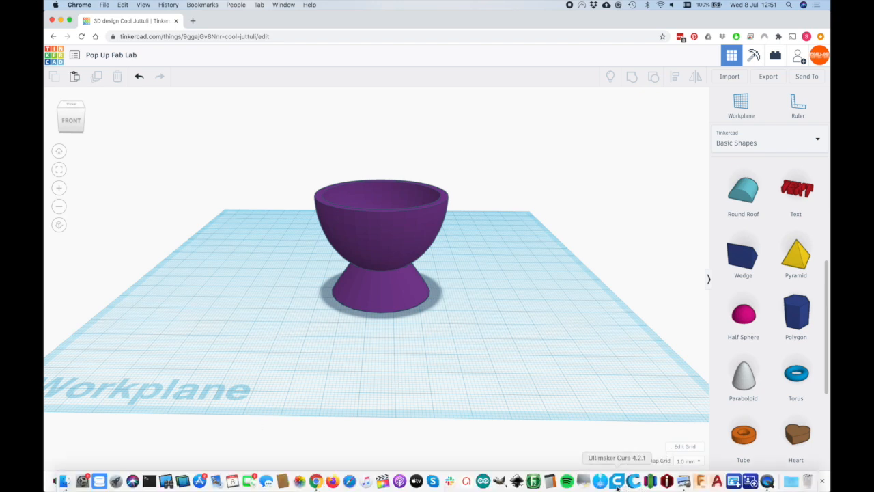
{"action": "left_click", "coordinate": [617, 485]}
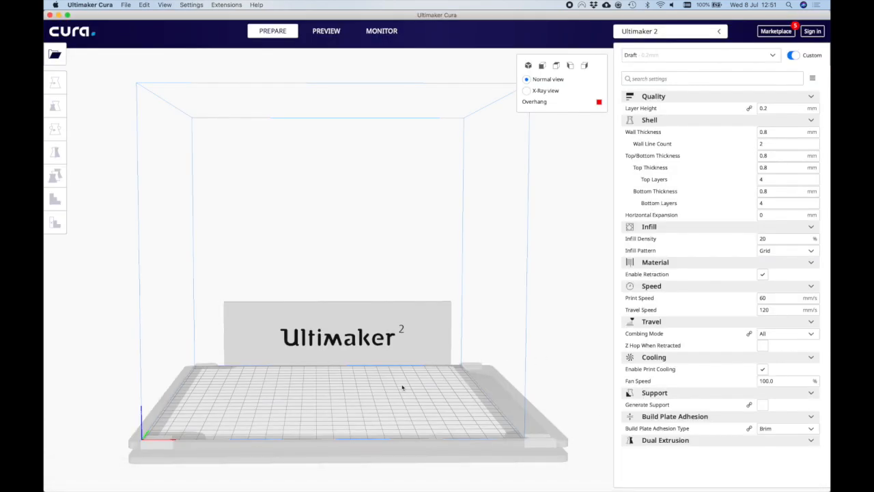